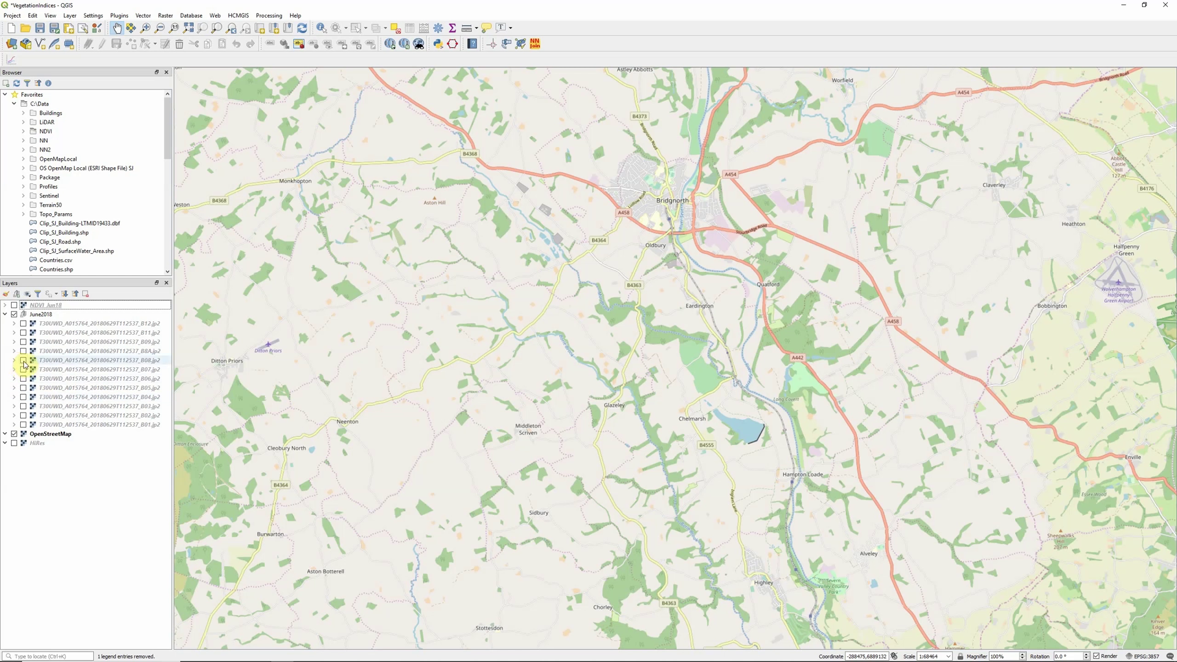
# - Preview the B08, B04 and B02 band layers in turn, then open the Raster Calculator
pyautogui.click(23, 361)
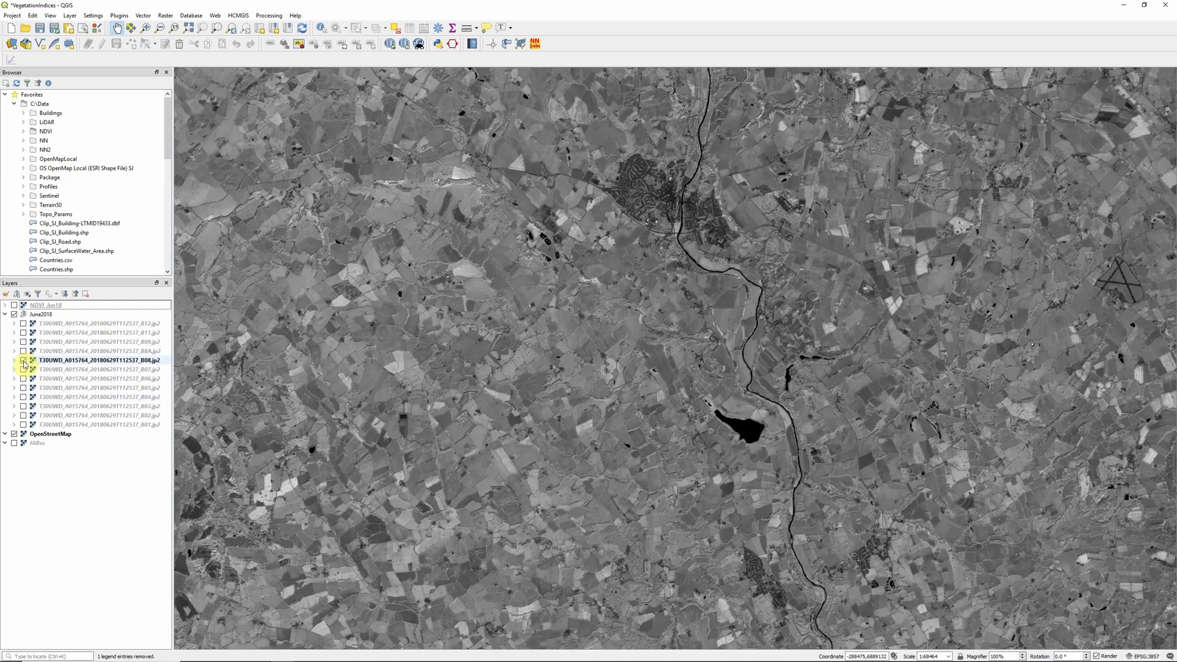
pyautogui.click(24, 361)
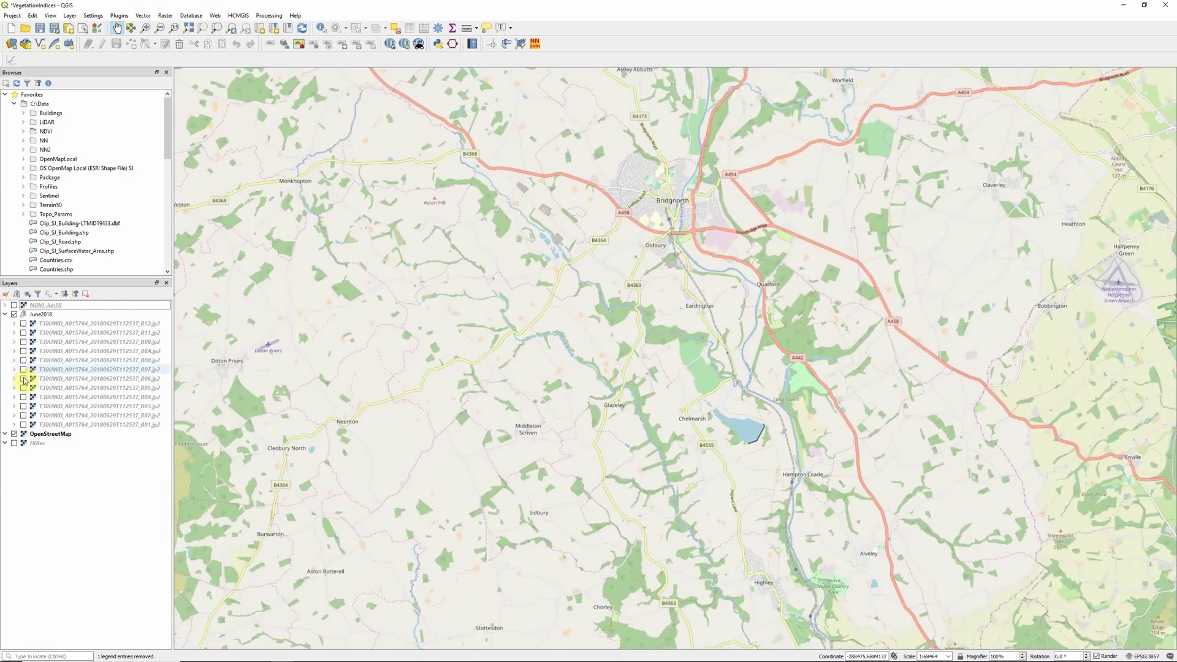
pyautogui.click(23, 398)
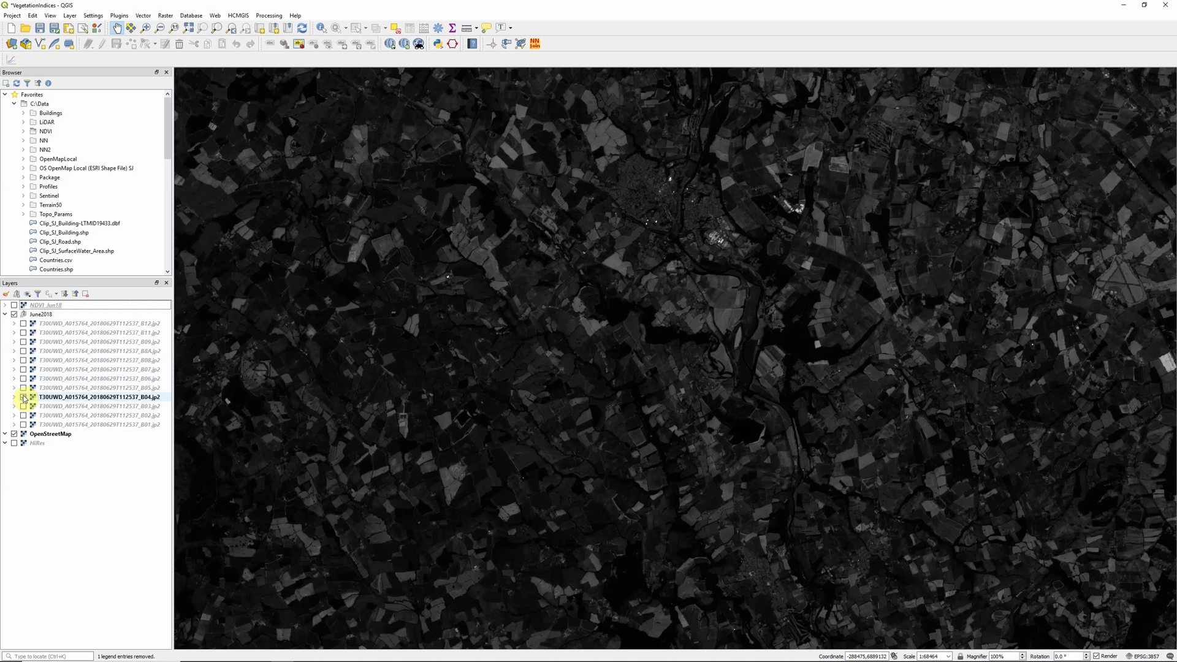
pyautogui.click(24, 397)
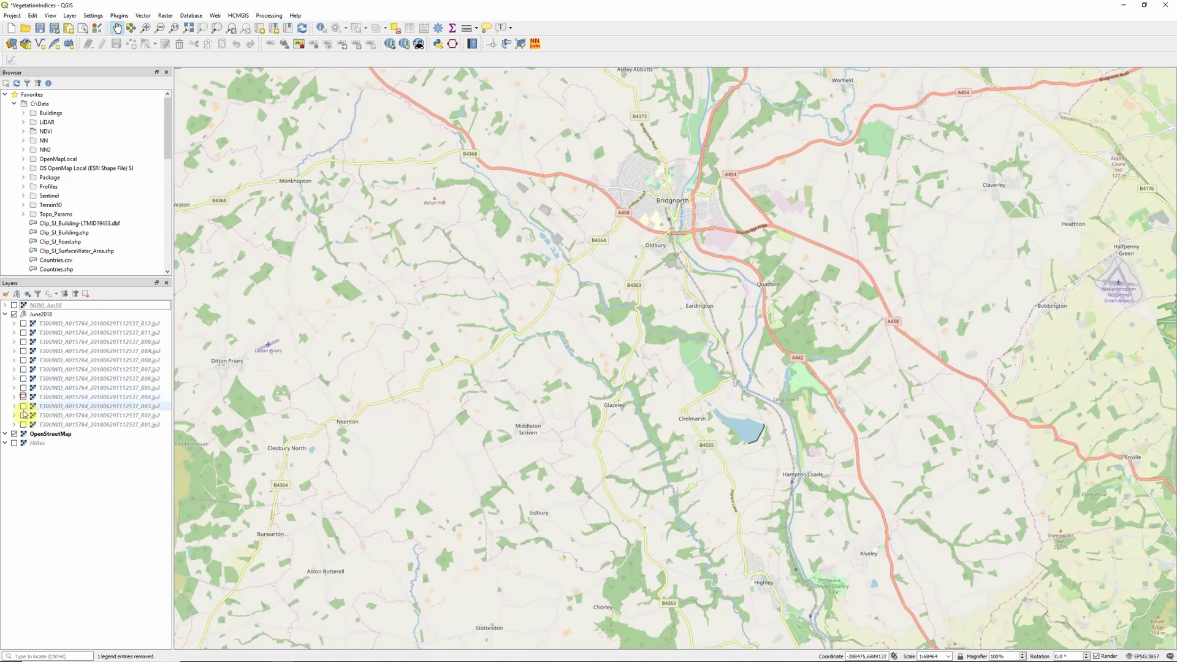
pyautogui.click(24, 417)
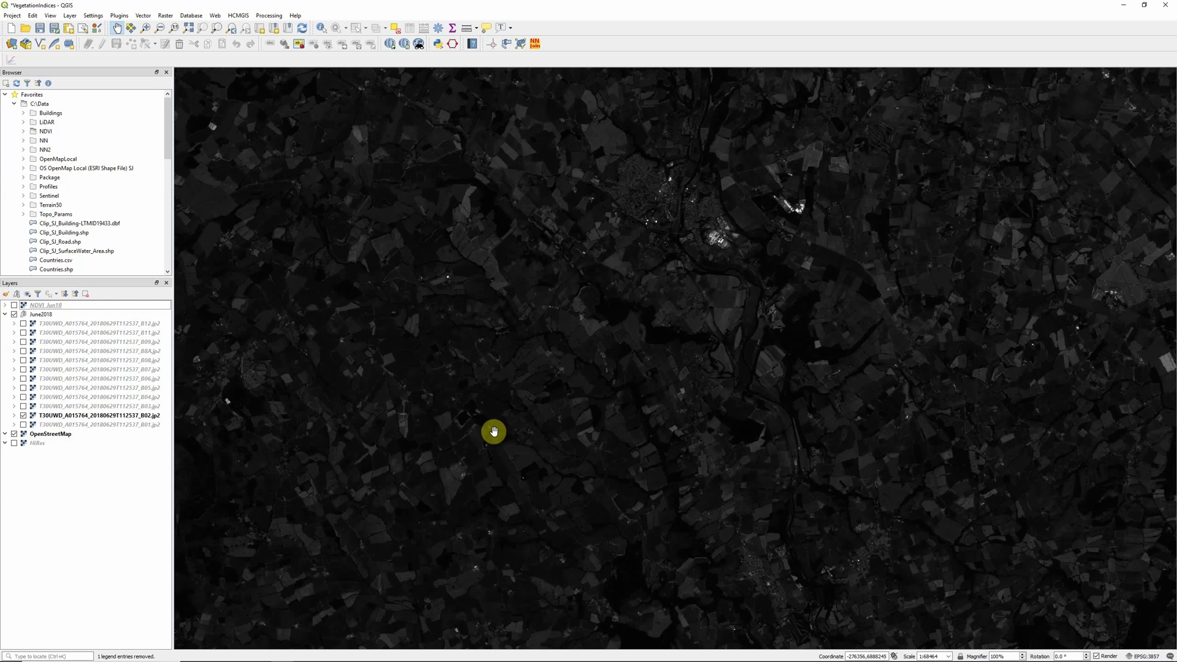
pyautogui.click(23, 415)
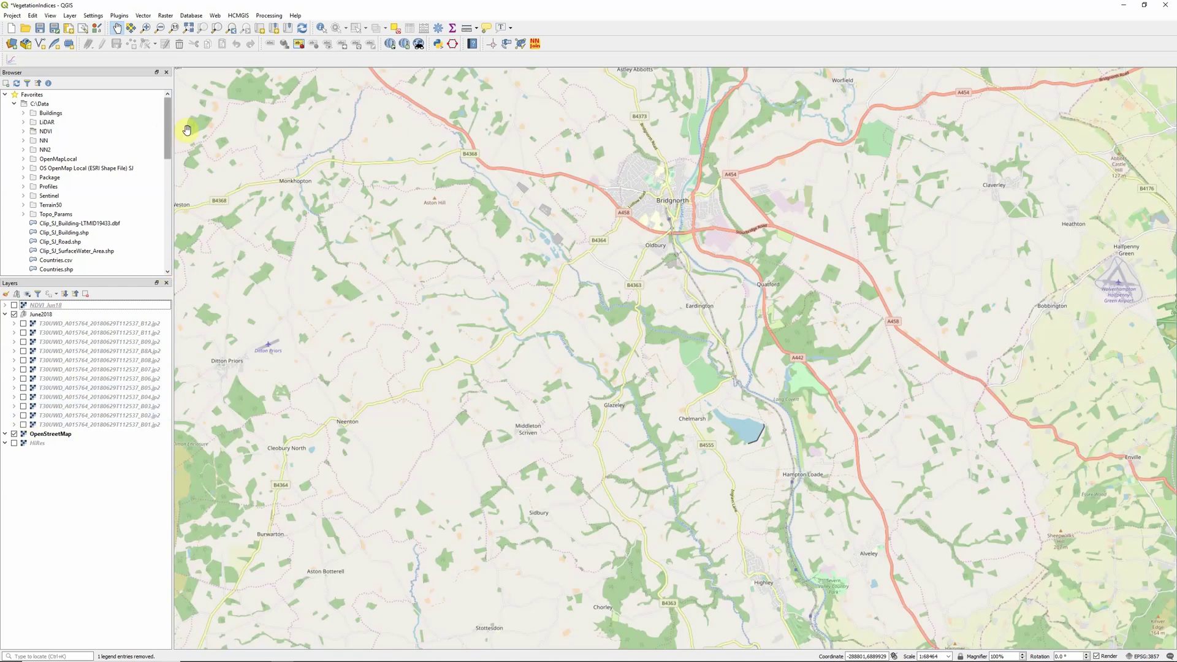
pyautogui.click(164, 16)
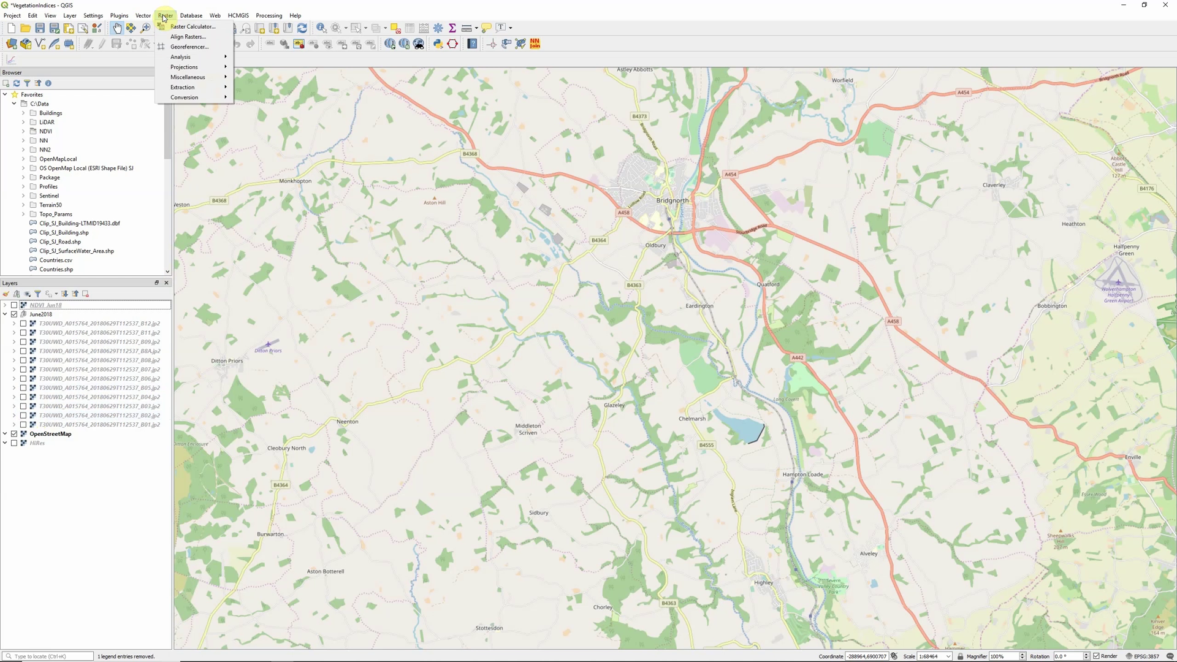
pyautogui.click(176, 27)
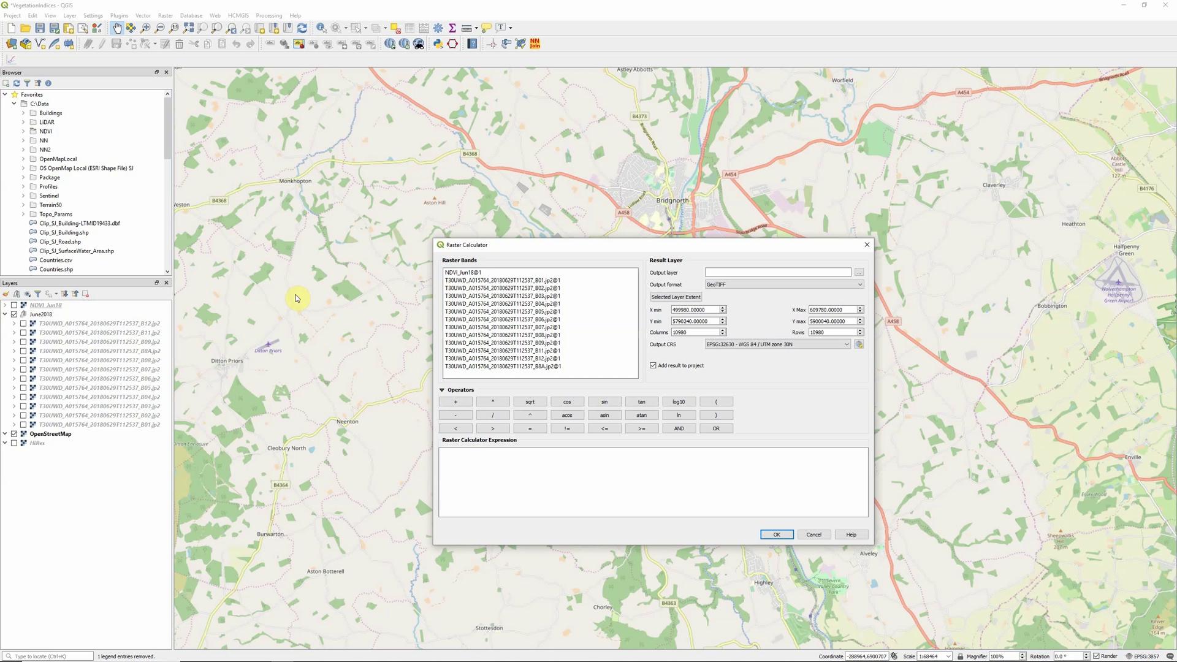
# - Build the expression 2.5 * (B08 − B04) from the band list and operator buttons
pyautogui.click(451, 465)
pyautogui.write('2.5')
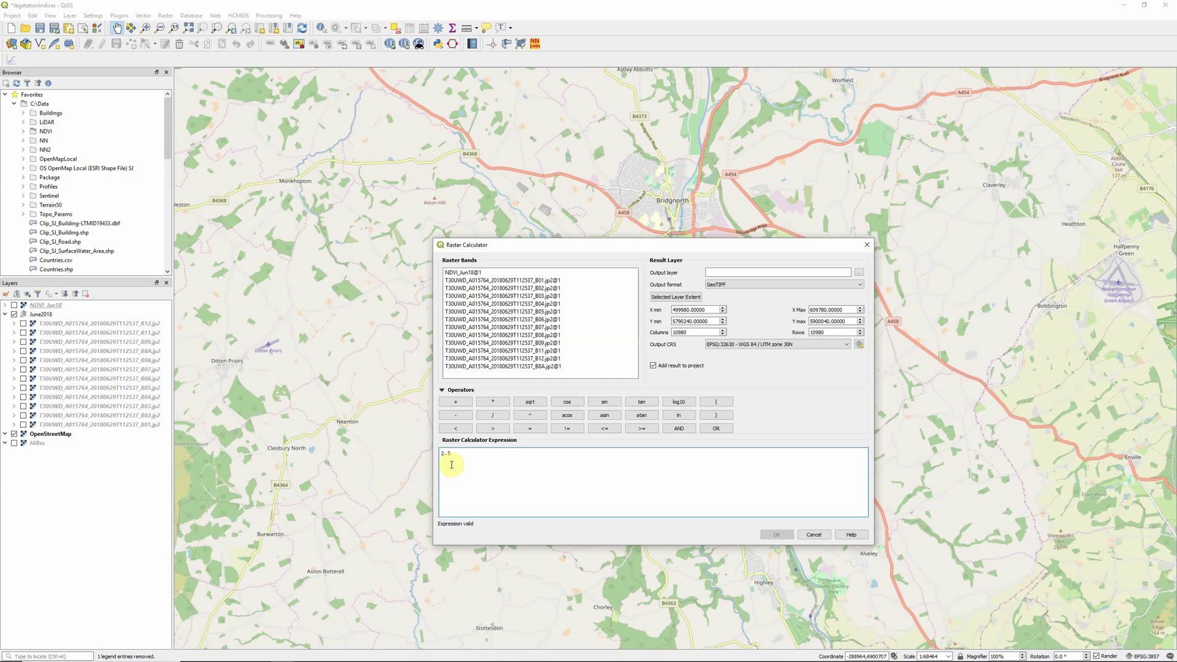
pyautogui.write('*')
pyautogui.click(719, 402)
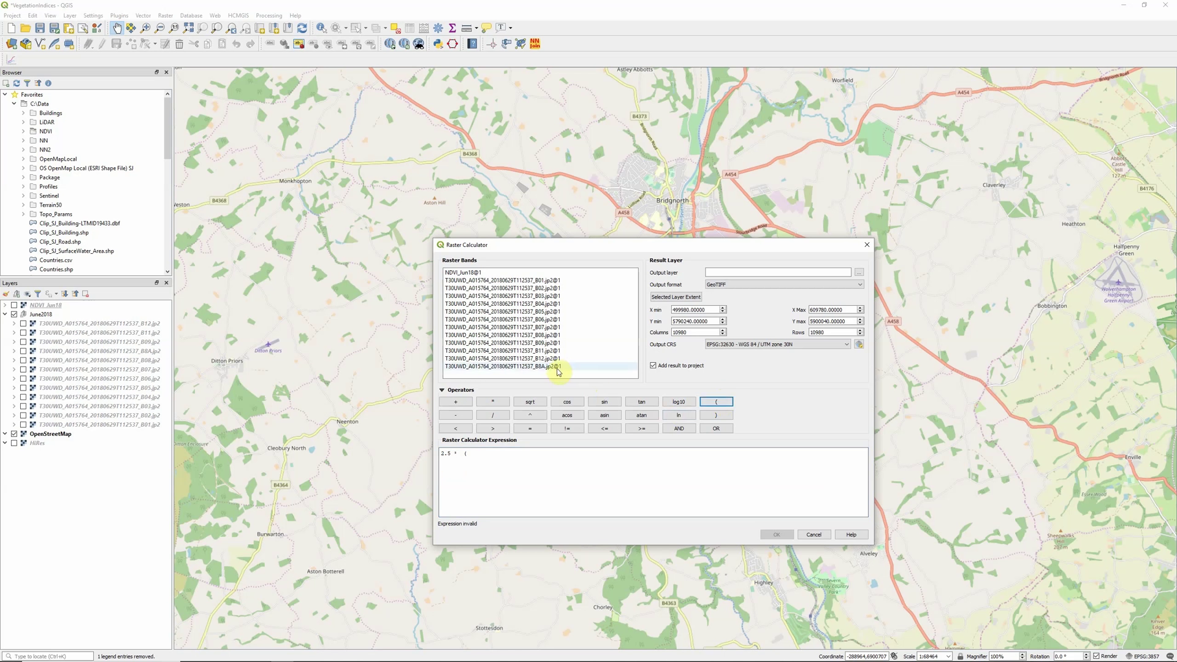
pyautogui.doubleClick(523, 337)
pyautogui.click(456, 421)
pyautogui.click(517, 305)
pyautogui.doubleClick(517, 304)
pyautogui.click(714, 417)
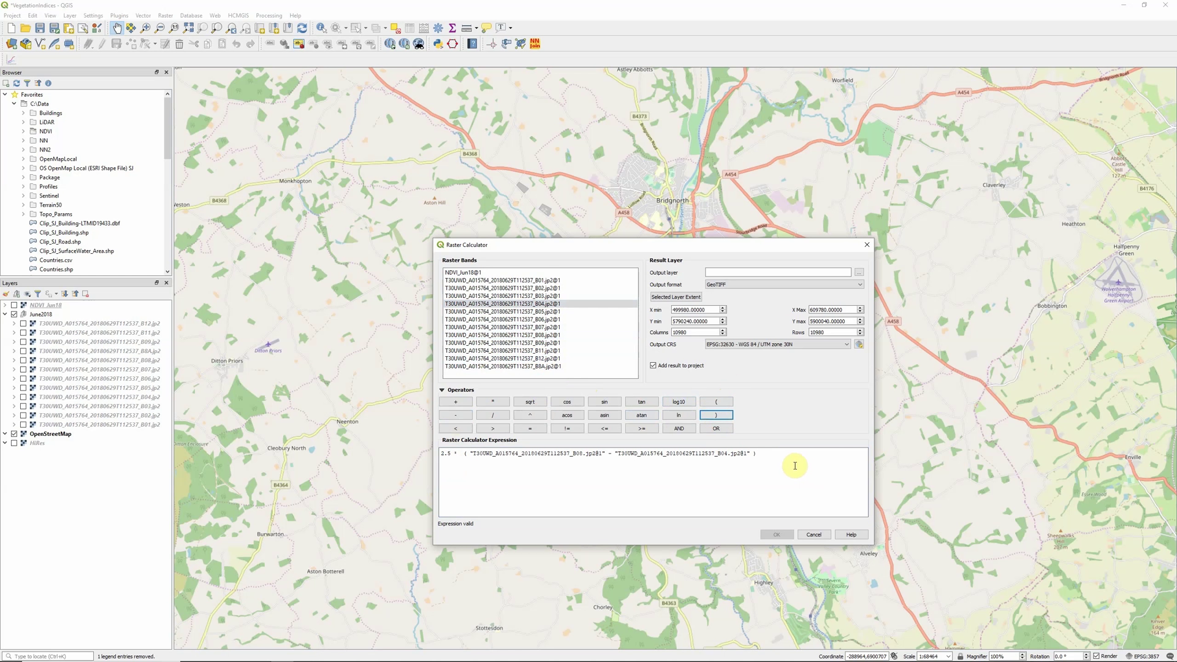
pyautogui.click(774, 455)
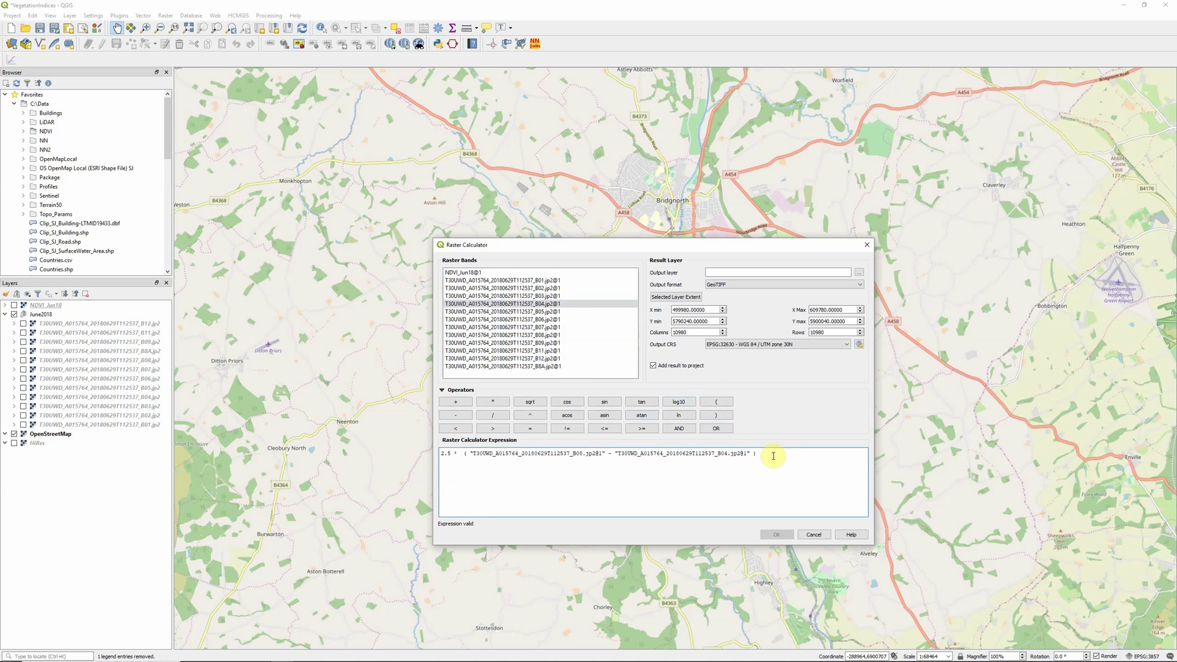
# - Divide by a new double-bracketed denominator beginning with the B08 band plus
pyautogui.click(493, 416)
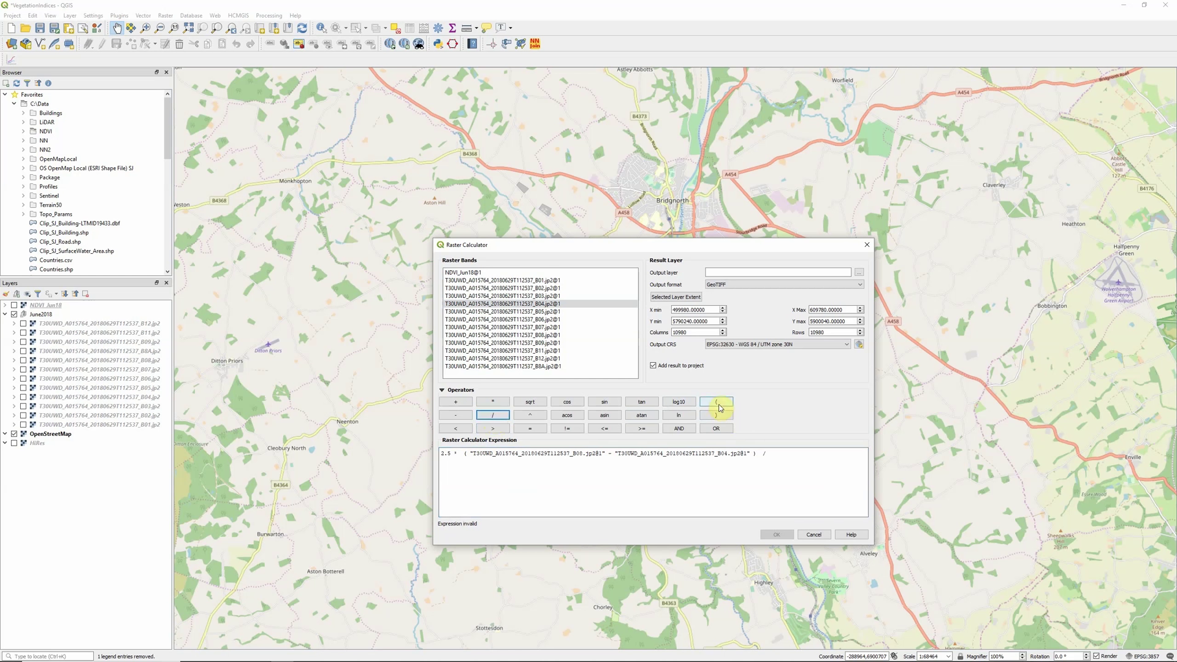
pyautogui.click(717, 403)
pyautogui.click(717, 403)
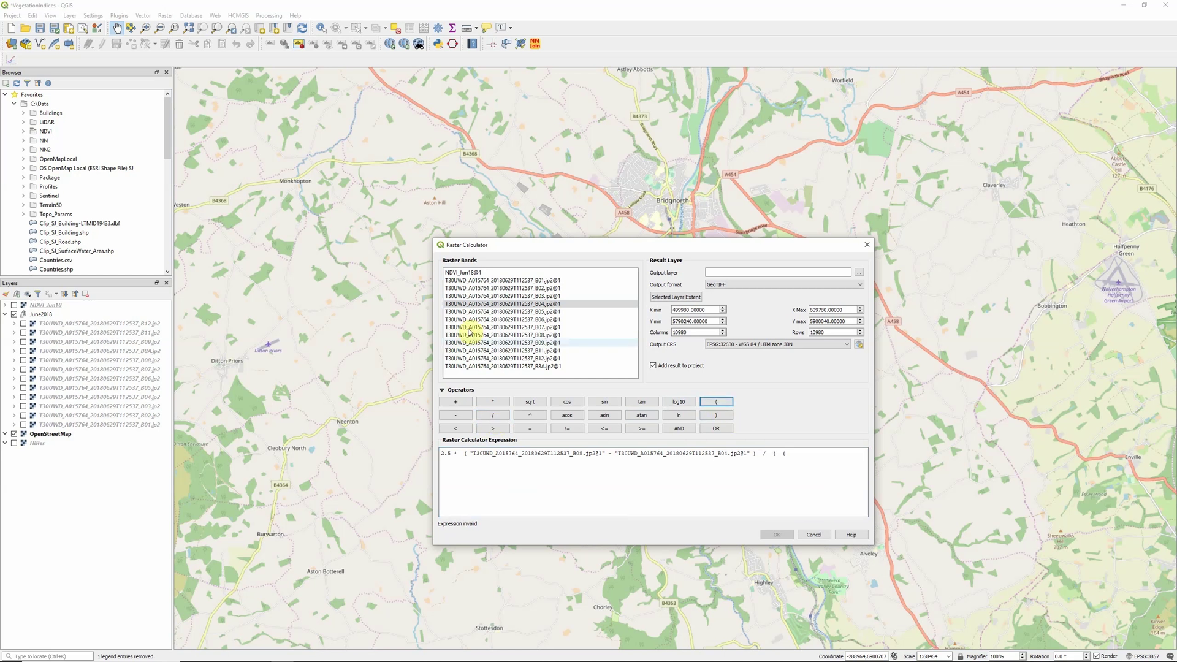
pyautogui.doubleClick(494, 336)
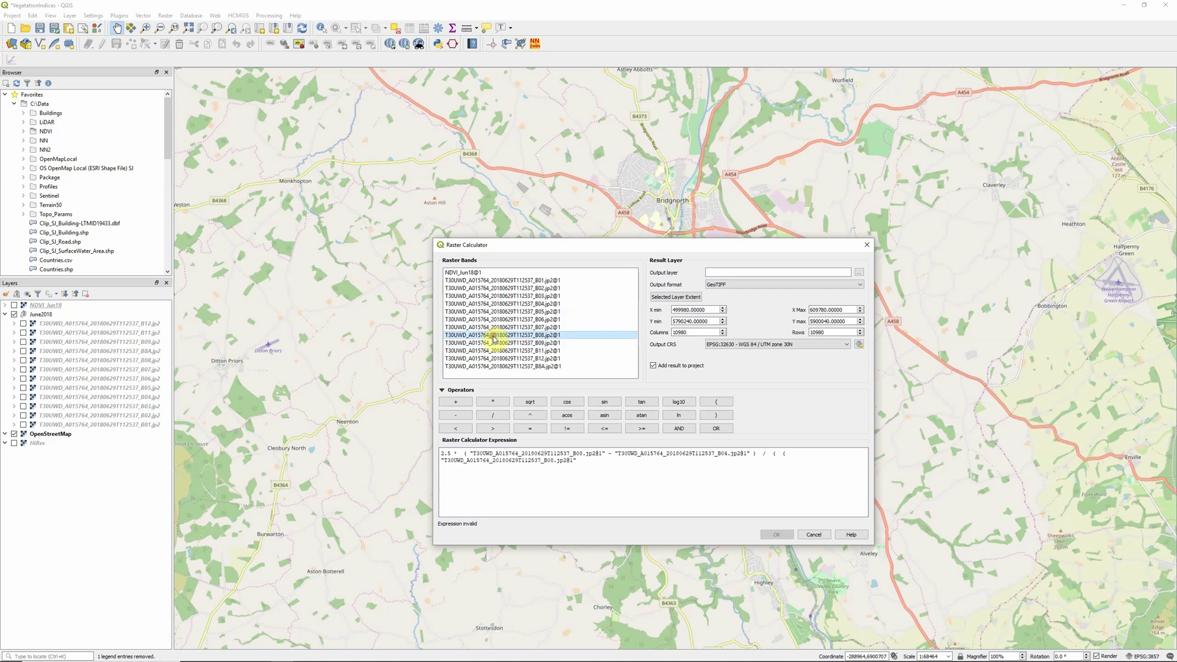
pyautogui.click(455, 403)
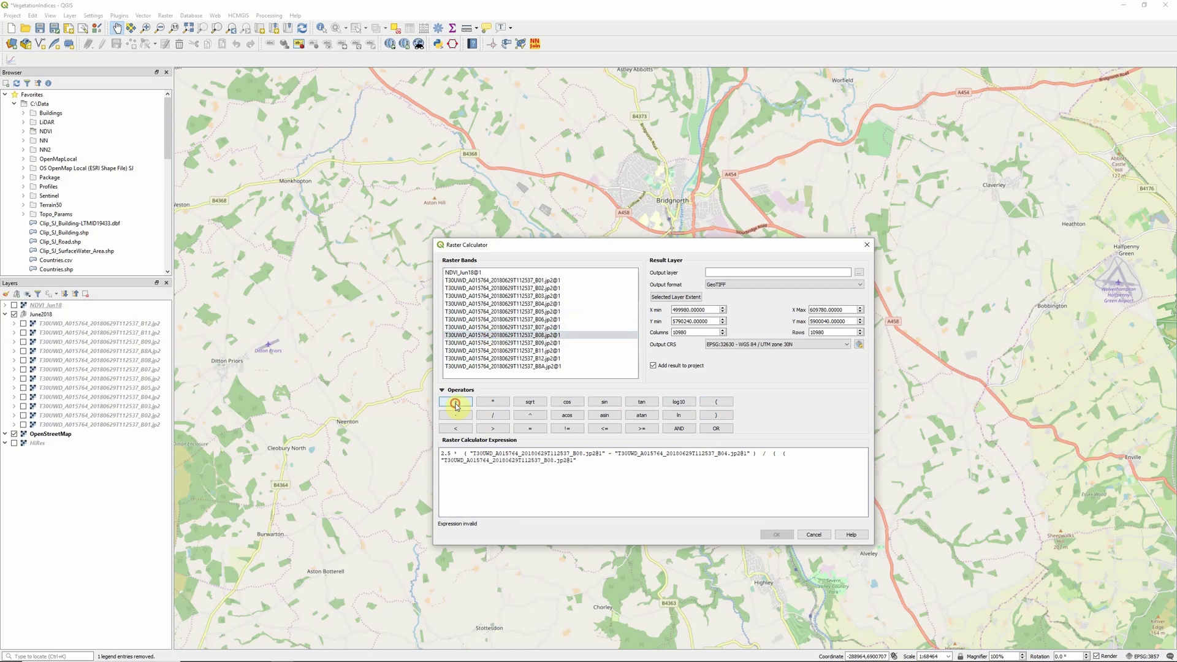
pyautogui.click(598, 461)
# - Complete the denominator with 6 * B04 − 7.5 * B02 + 1 and close the brackets
pyautogui.doubleClick(539, 304)
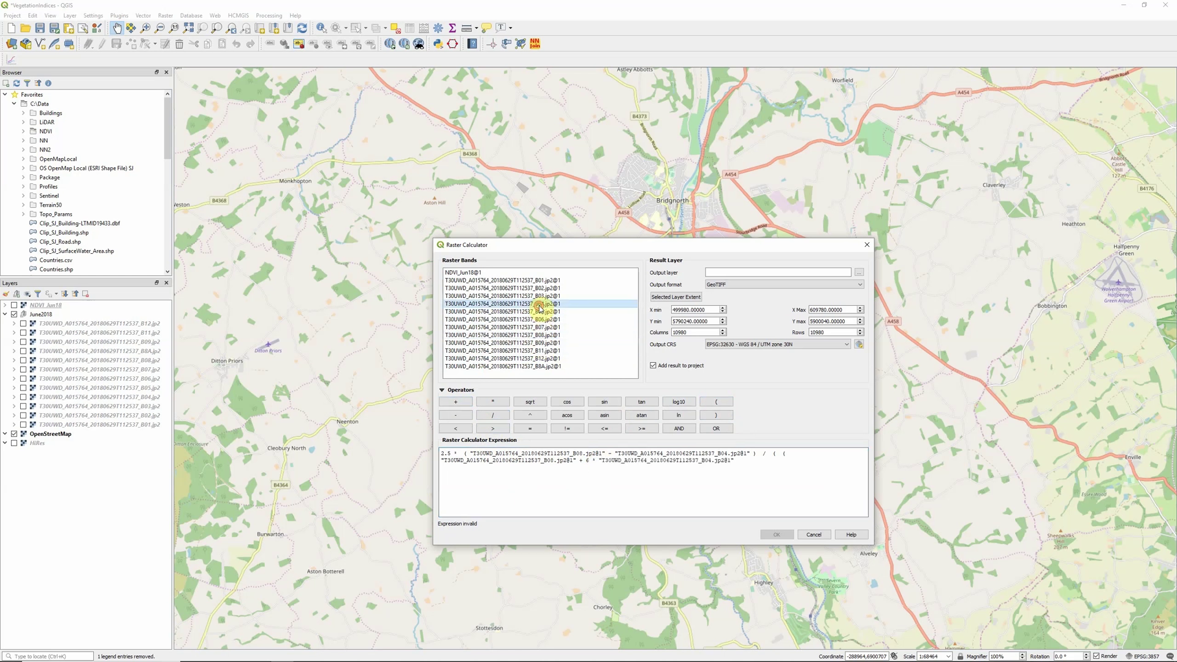
pyautogui.click(740, 461)
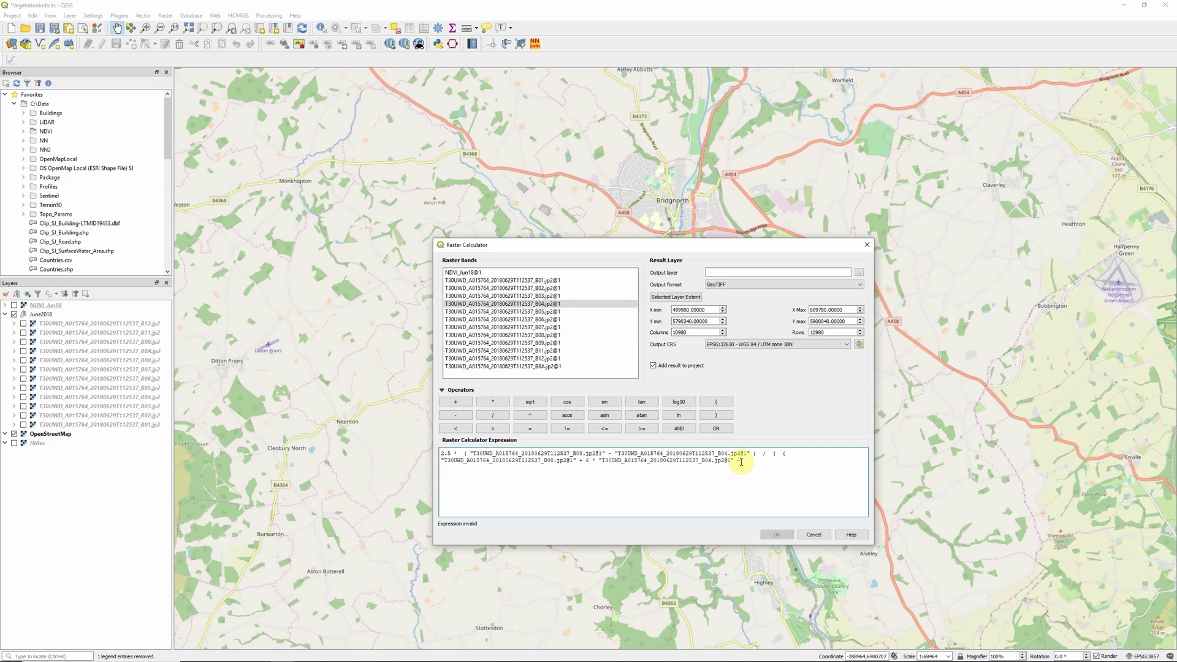
pyautogui.doubleClick(528, 289)
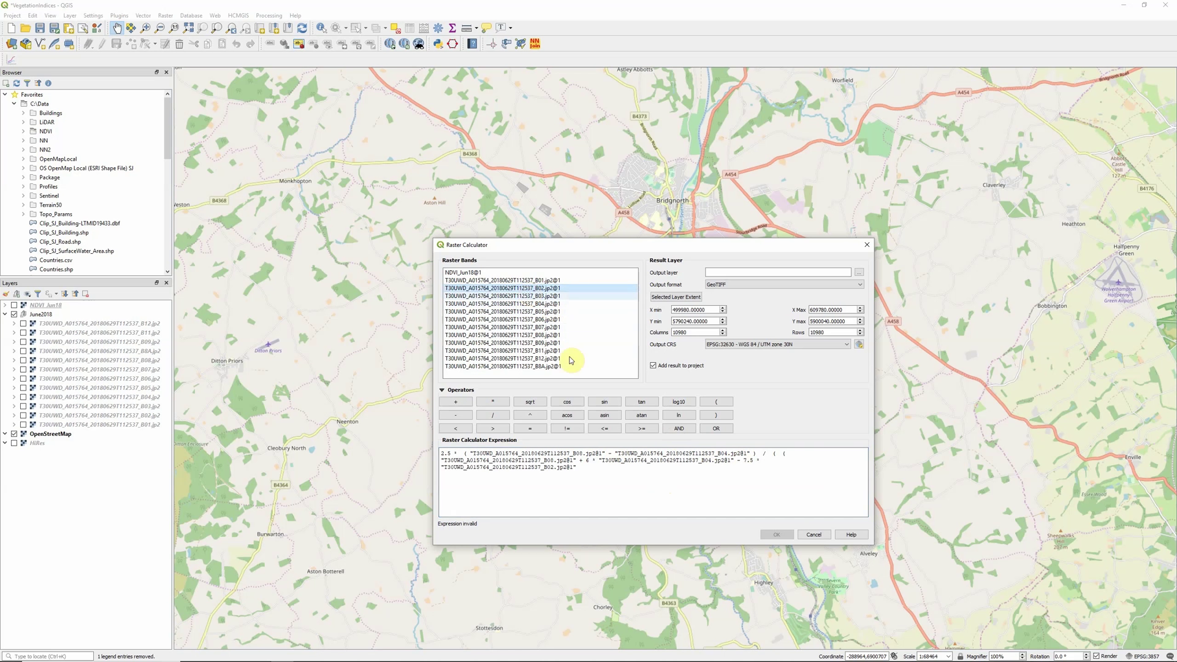
pyautogui.click(717, 416)
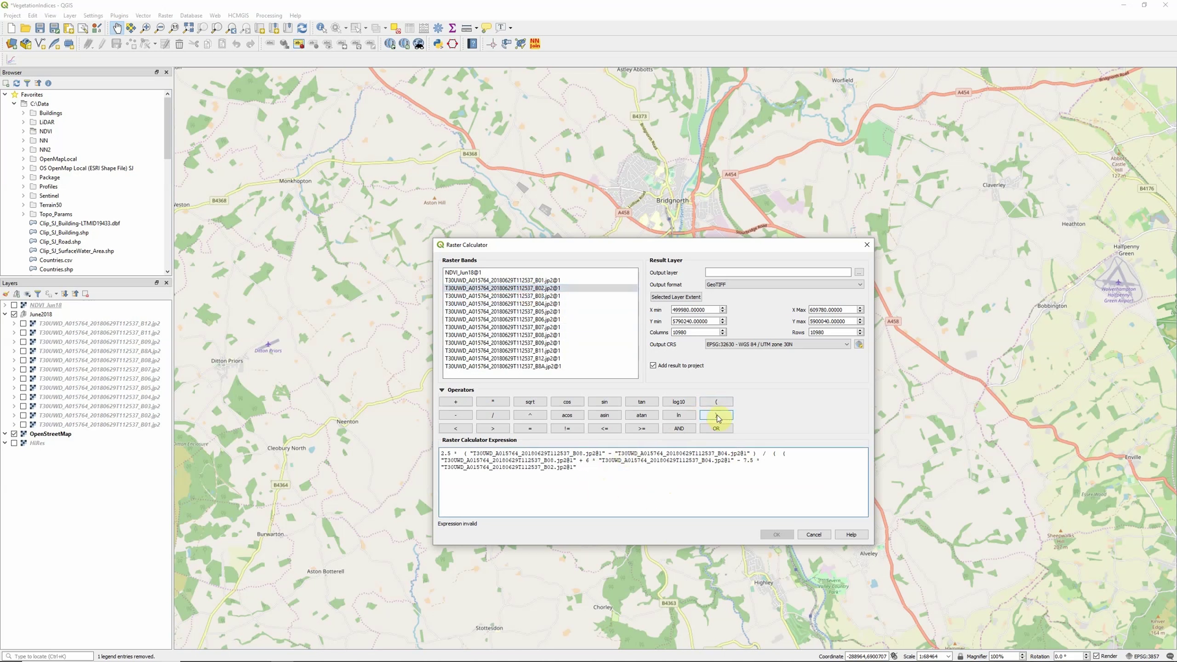
pyautogui.click(447, 404)
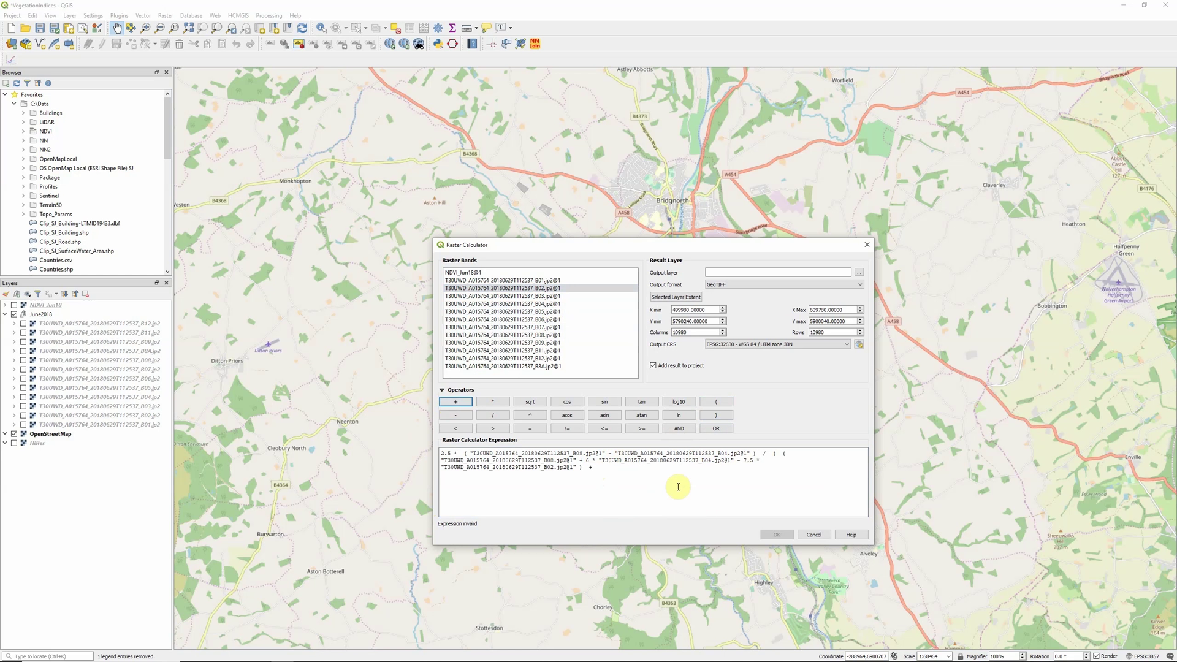
pyautogui.click(610, 474)
pyautogui.write('1')
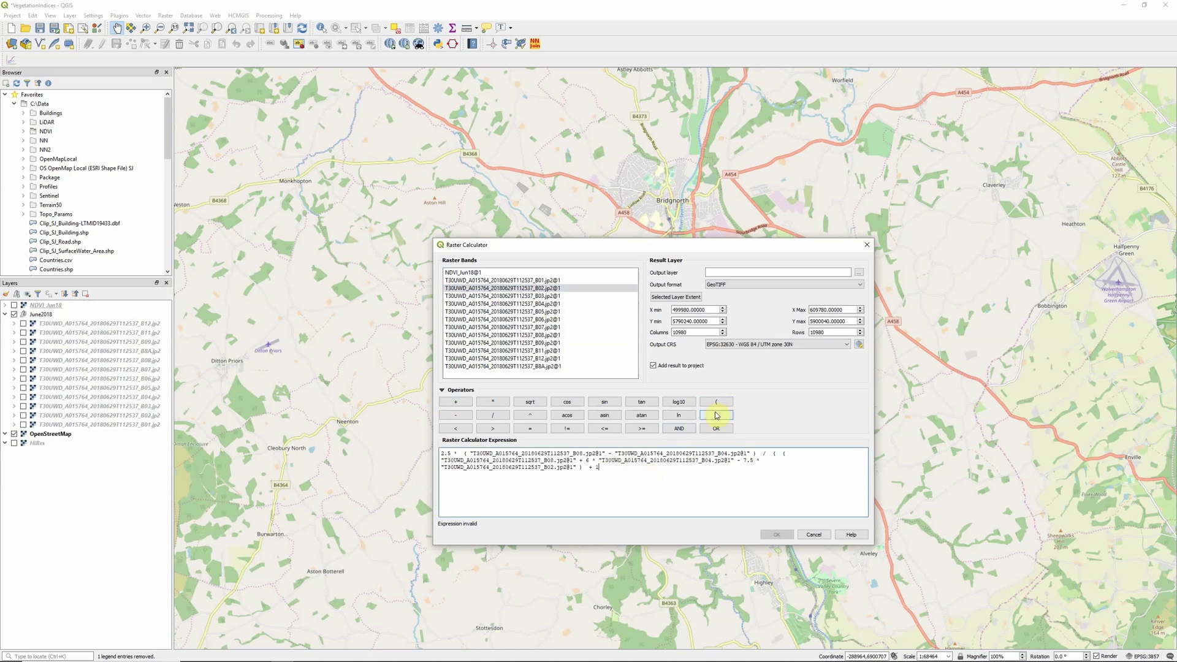
pyautogui.click(717, 416)
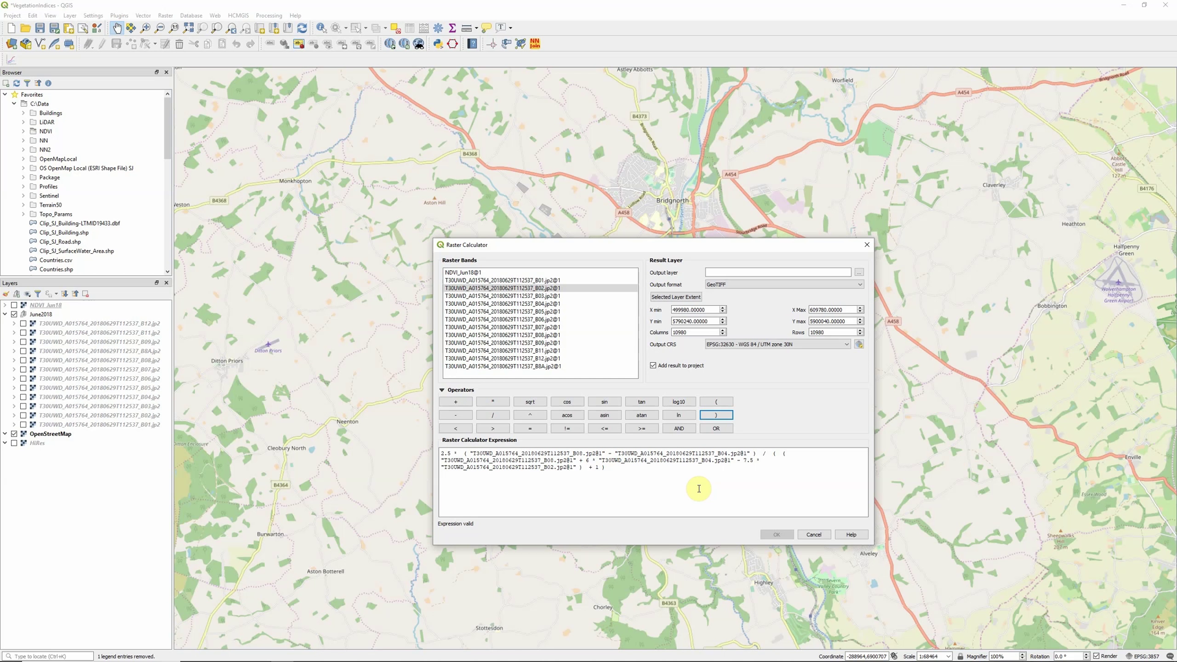
# - Set the output file to EVI_Jun18.tif and run the raster calculation
pyautogui.click(859, 272)
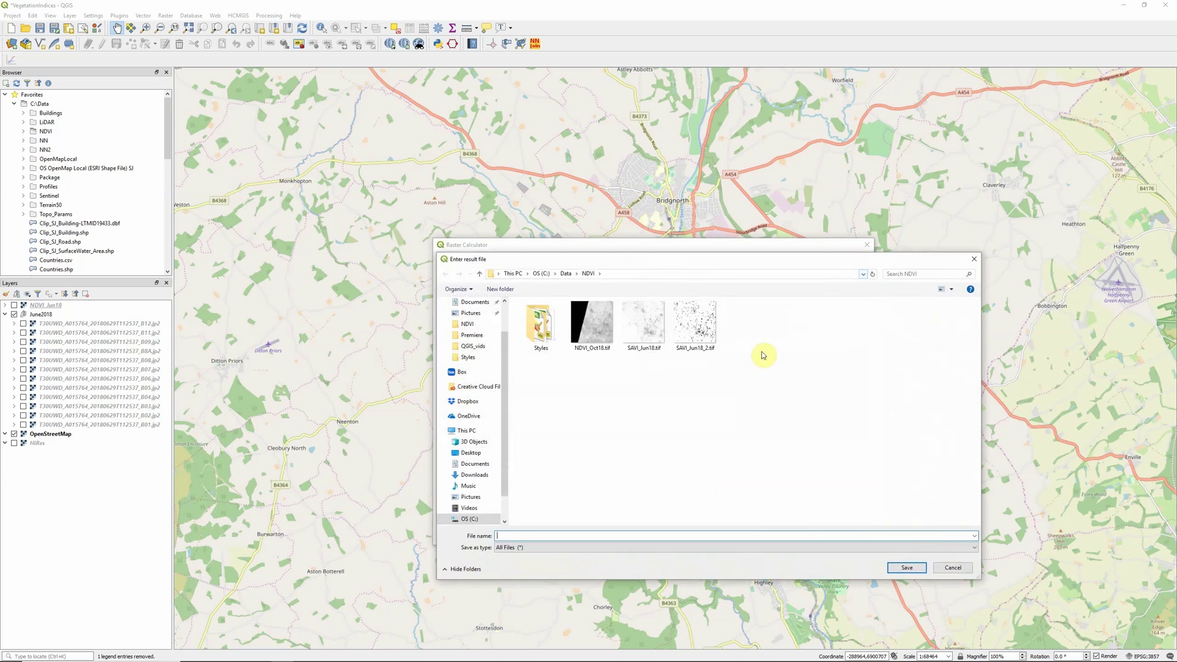
pyautogui.click(556, 535)
pyautogui.write('EVI_Jun18.tif')
pyautogui.click(907, 567)
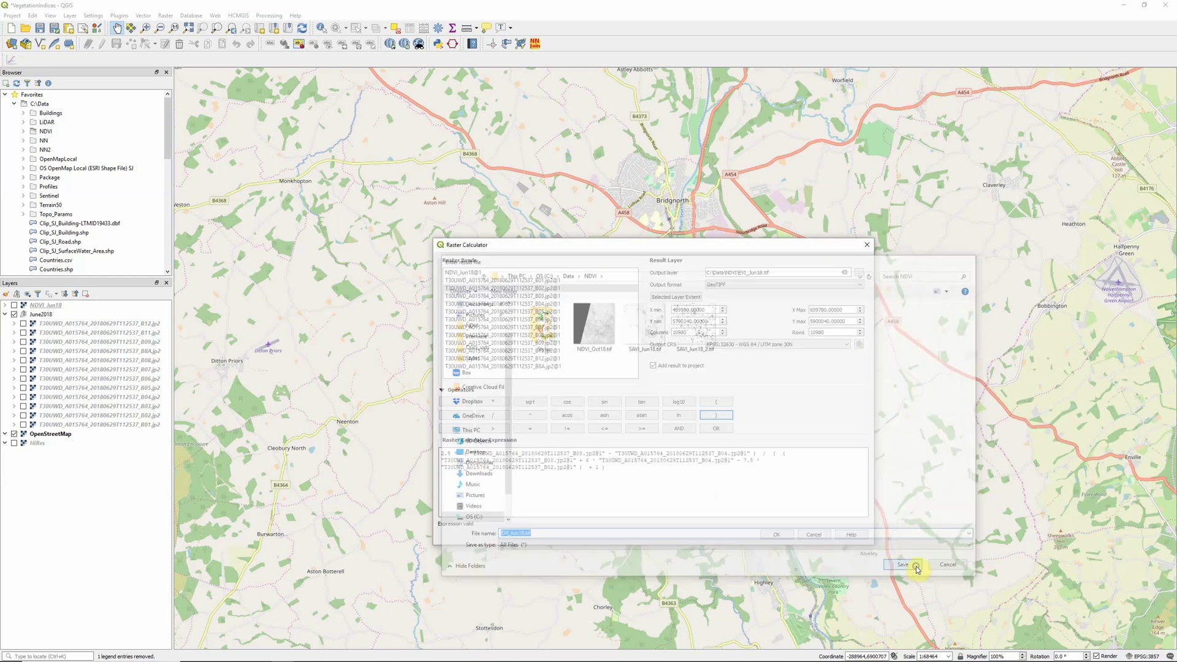
pyautogui.click(773, 535)
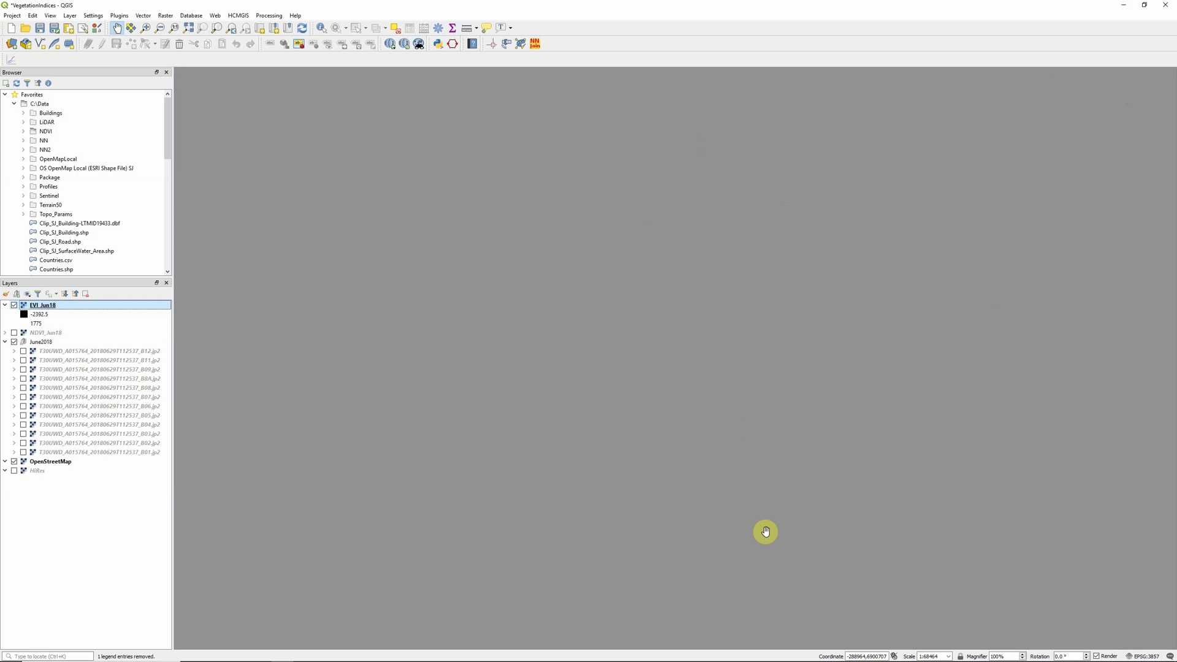
# - Open the Properties of the EVI_Jun18 layer from its context menu
pyautogui.rightClick(43, 310)
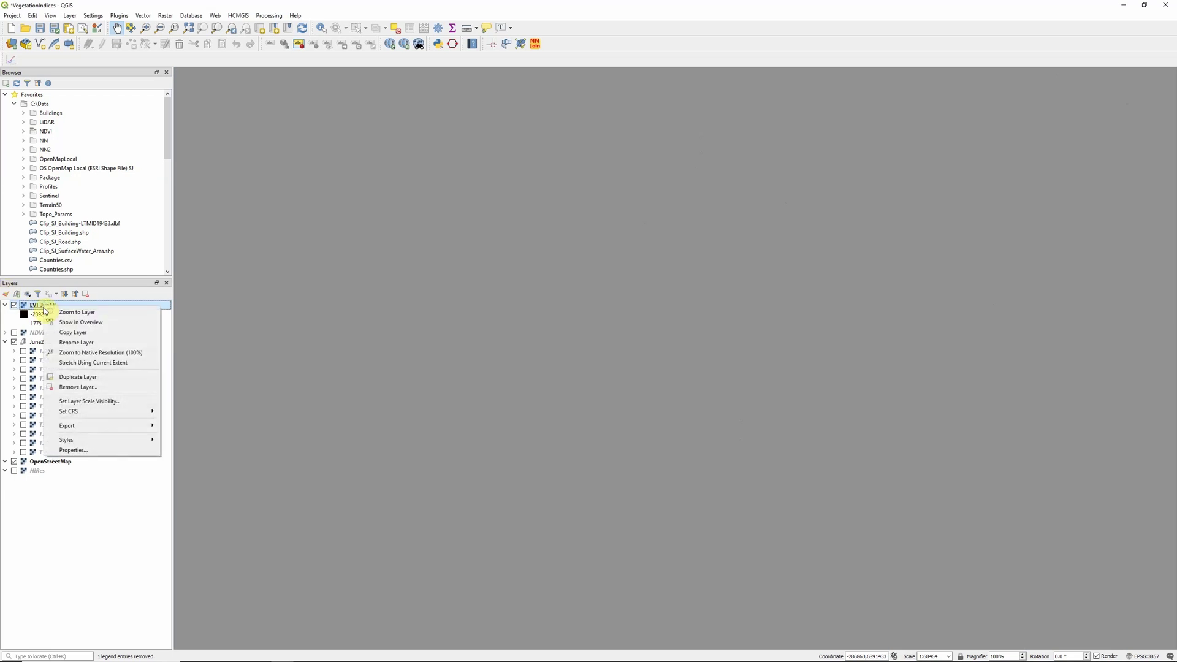
pyautogui.click(77, 451)
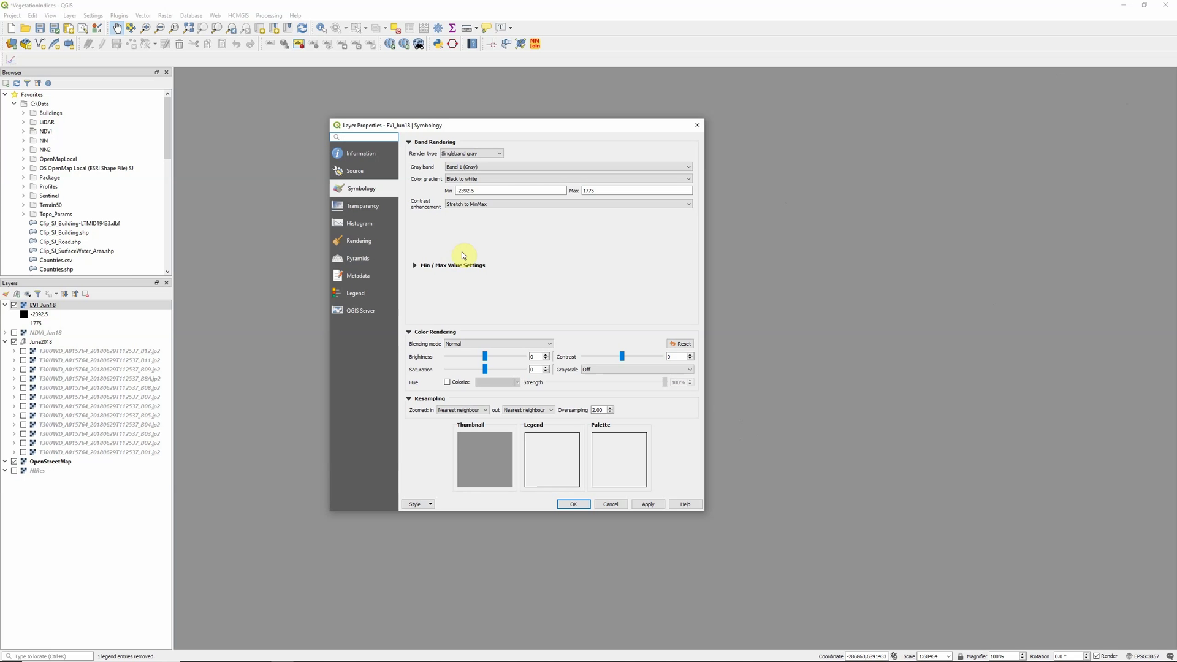
# - Render EVI_Jun18 as singleband pseudocolor stretched to mean ± 0.2 standard deviations, and apply
pyautogui.click(472, 154)
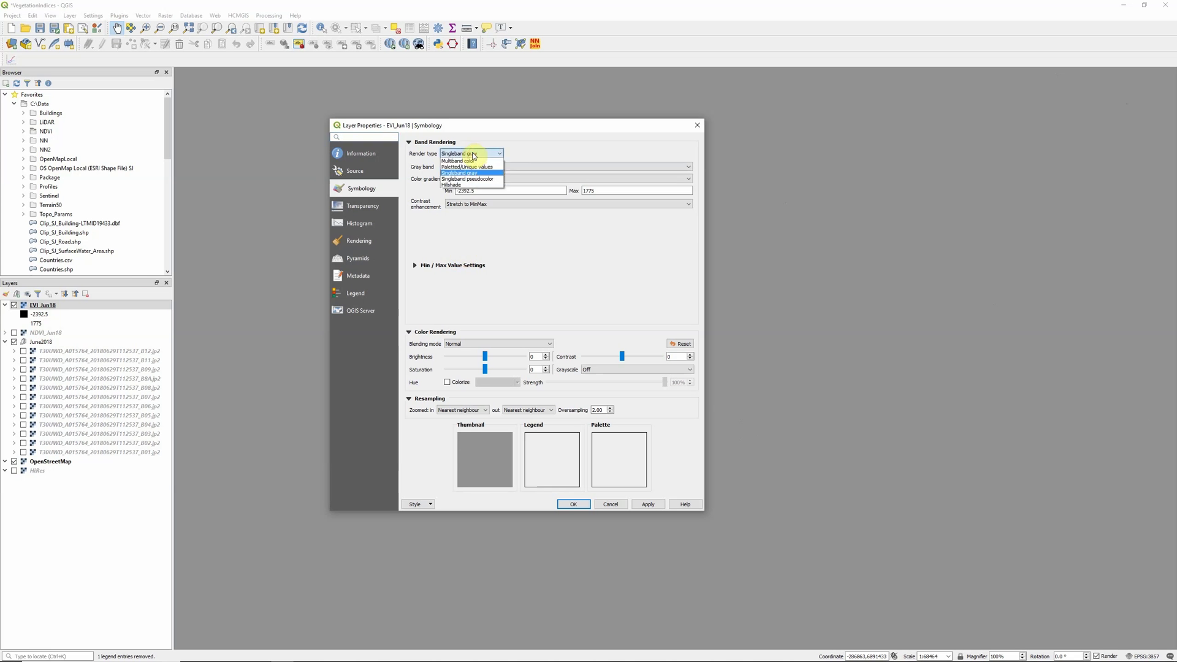
pyautogui.click(470, 179)
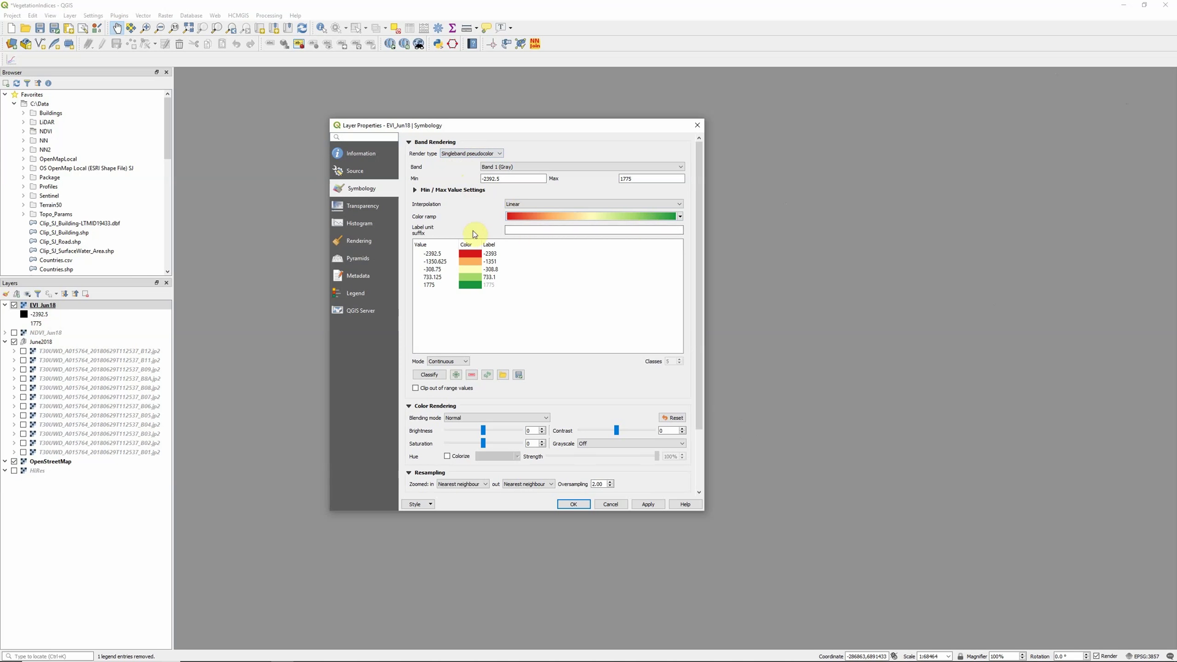
pyautogui.click(415, 191)
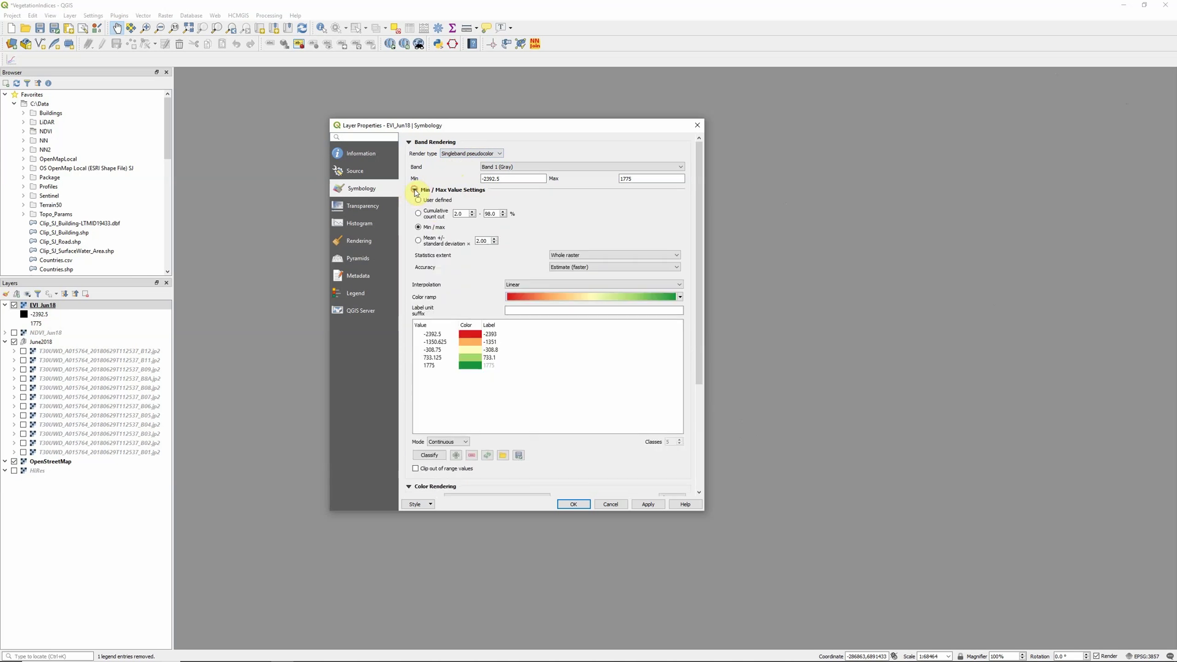
pyautogui.click(418, 240)
pyautogui.doubleClick(483, 240)
pyautogui.write('0.25')
pyautogui.click(649, 504)
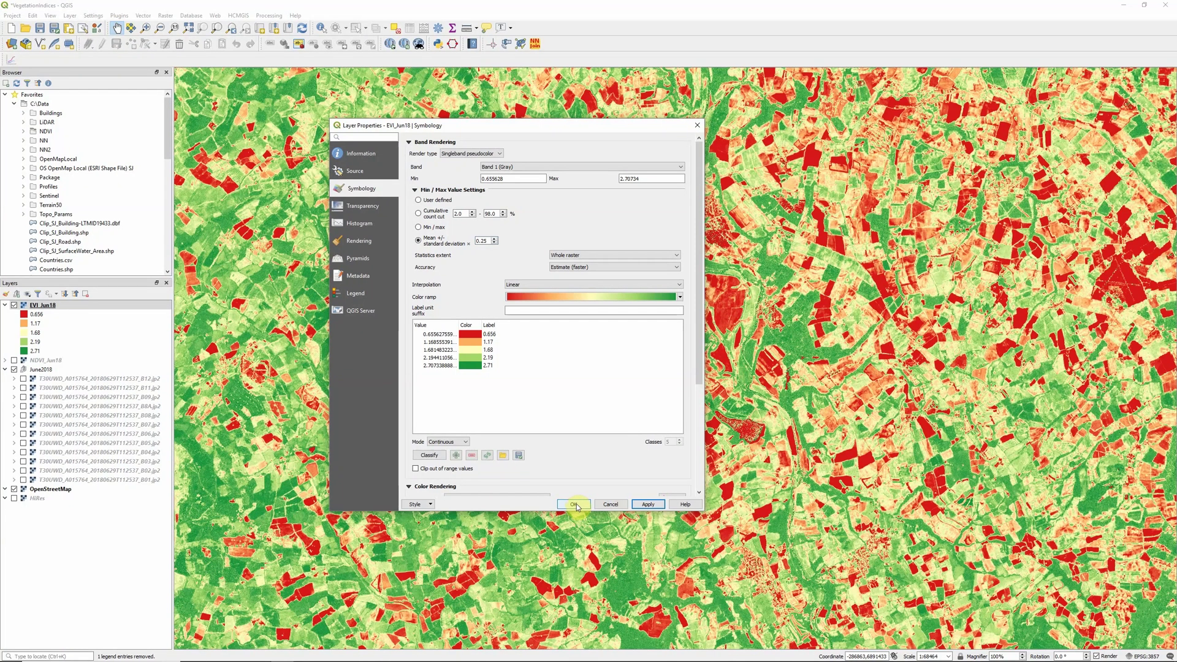
# - Close the properties, zoom into the fields, and turn on NDVI_Jun18 beneath EVI_Jun18
pyautogui.click(575, 505)
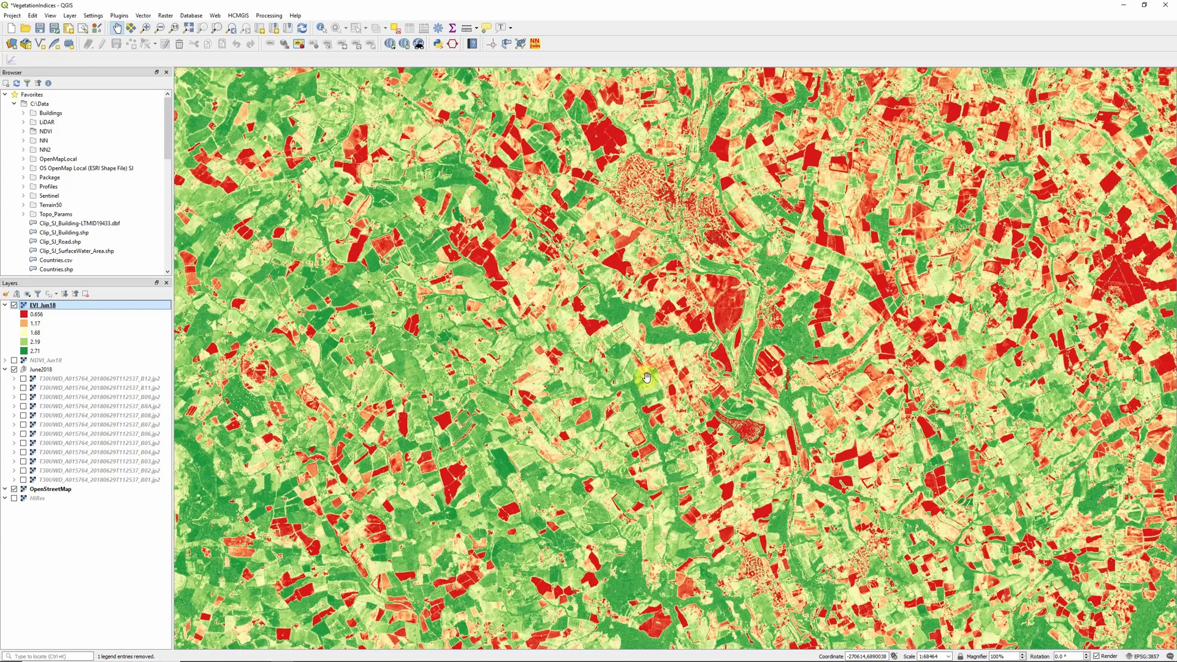
pyautogui.scroll(2, 650, 342)
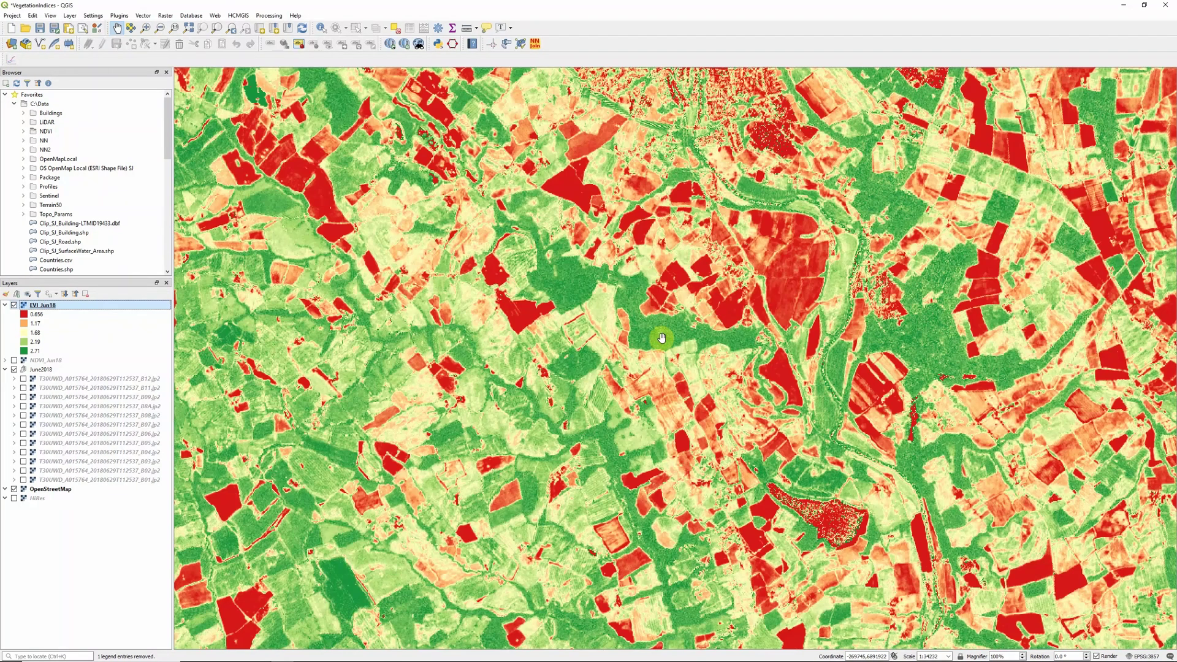
pyautogui.scroll(1, 662, 338)
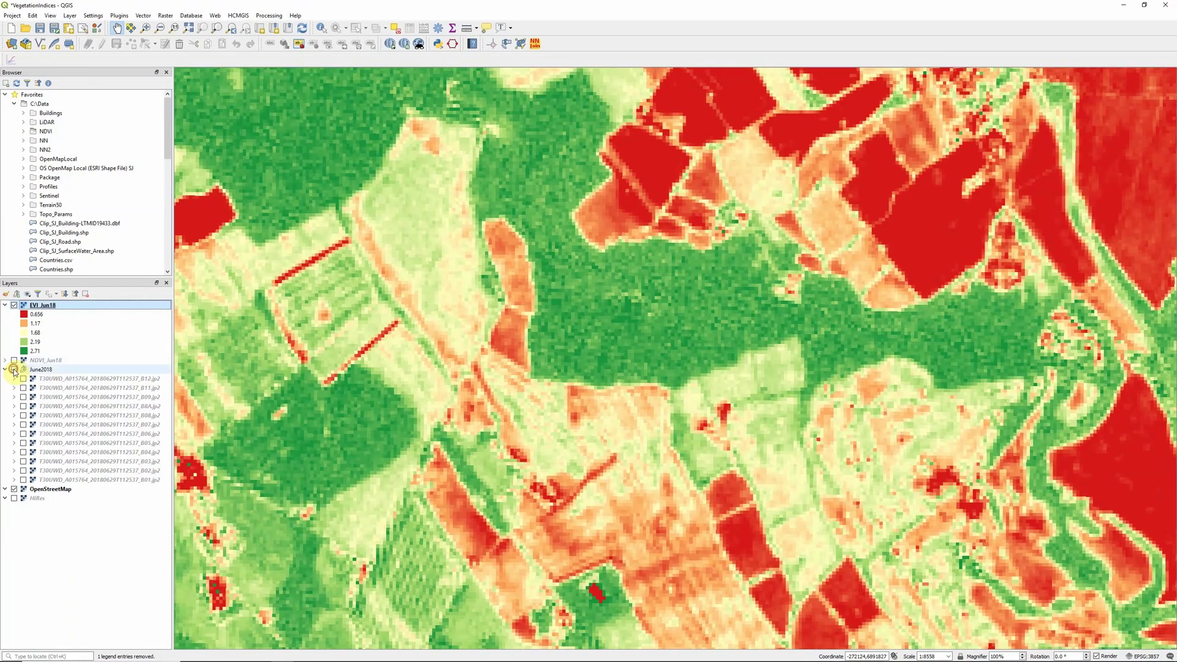
pyautogui.click(14, 305)
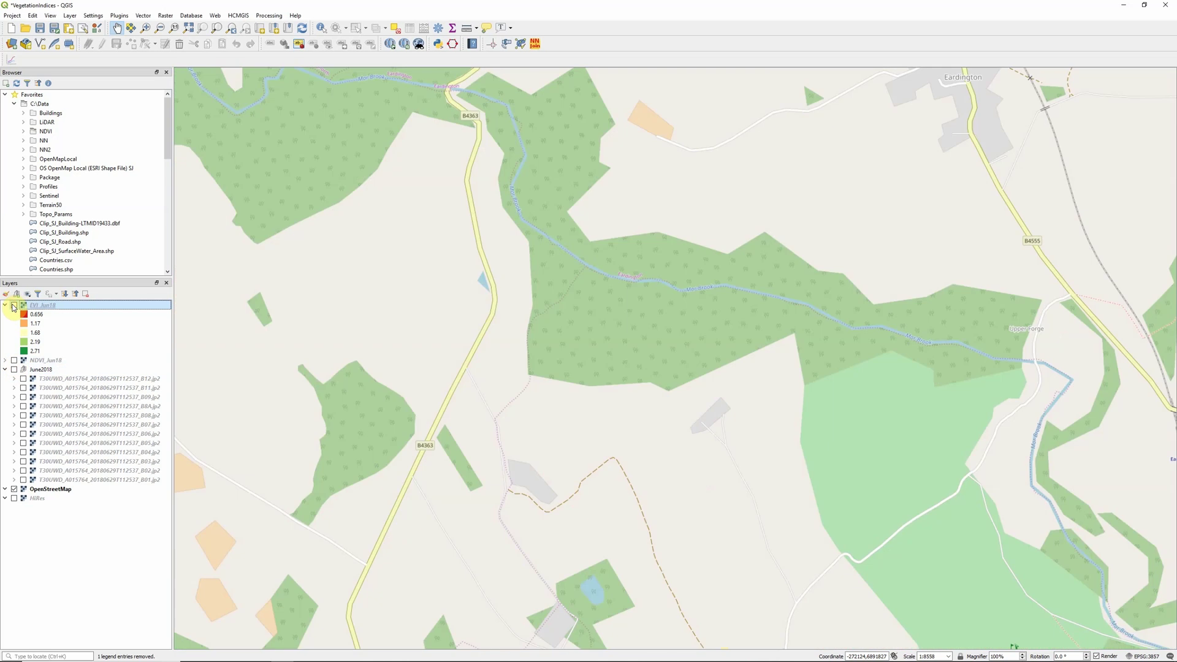
pyautogui.click(14, 305)
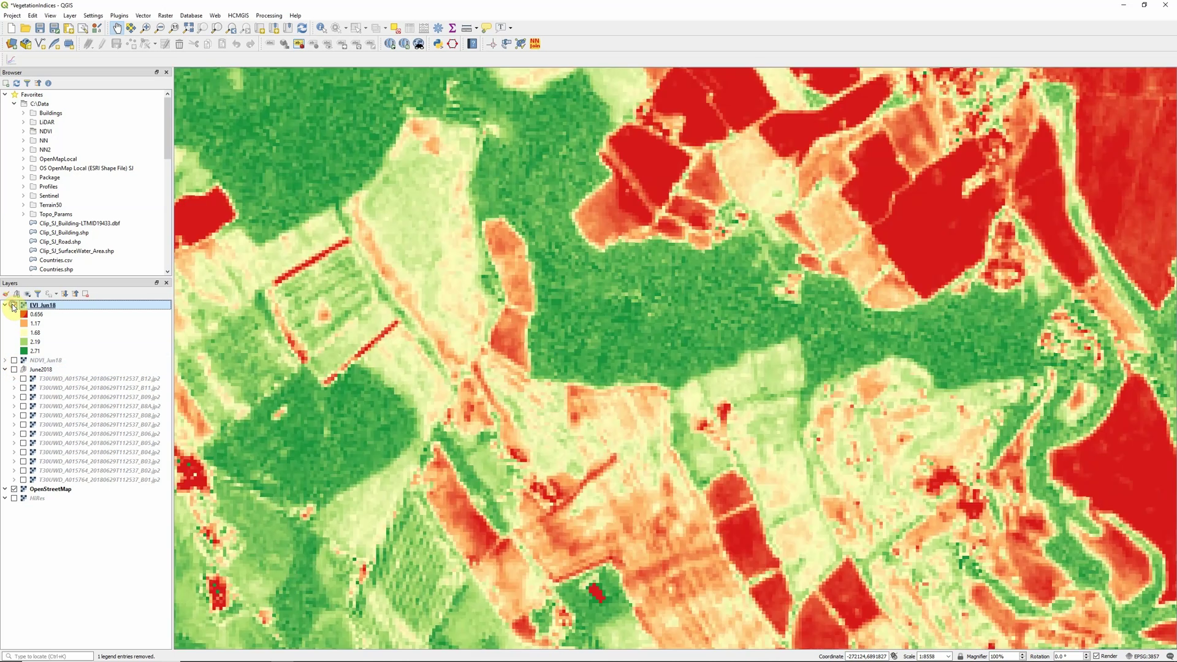
pyautogui.click(13, 360)
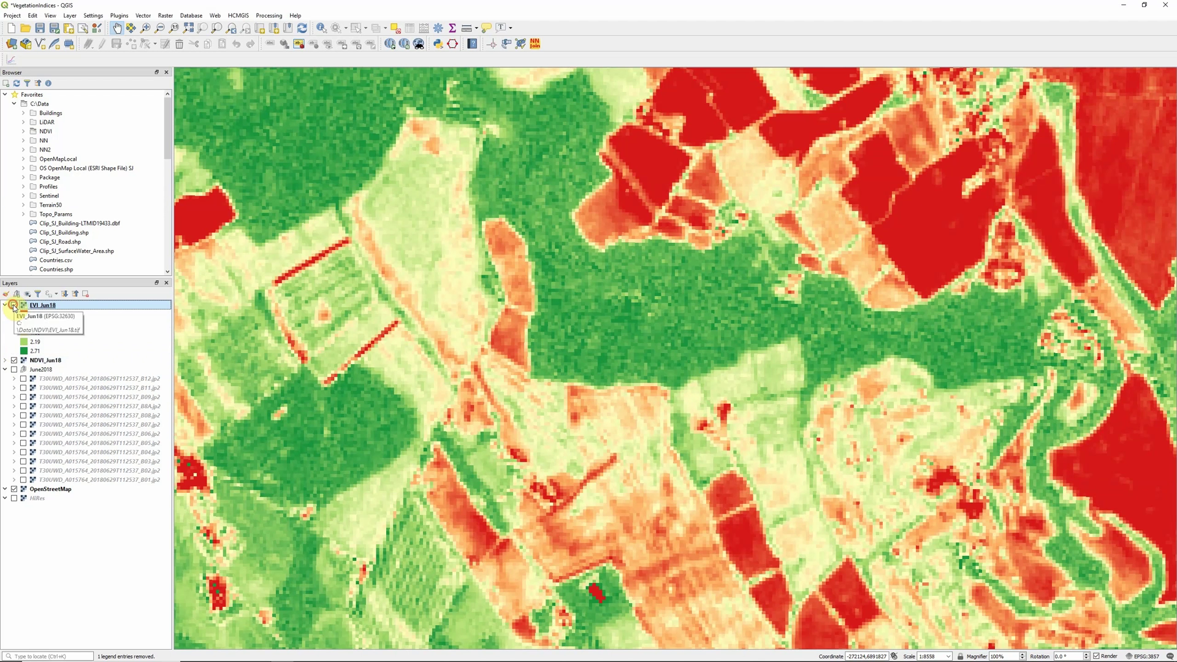
pyautogui.click(13, 306)
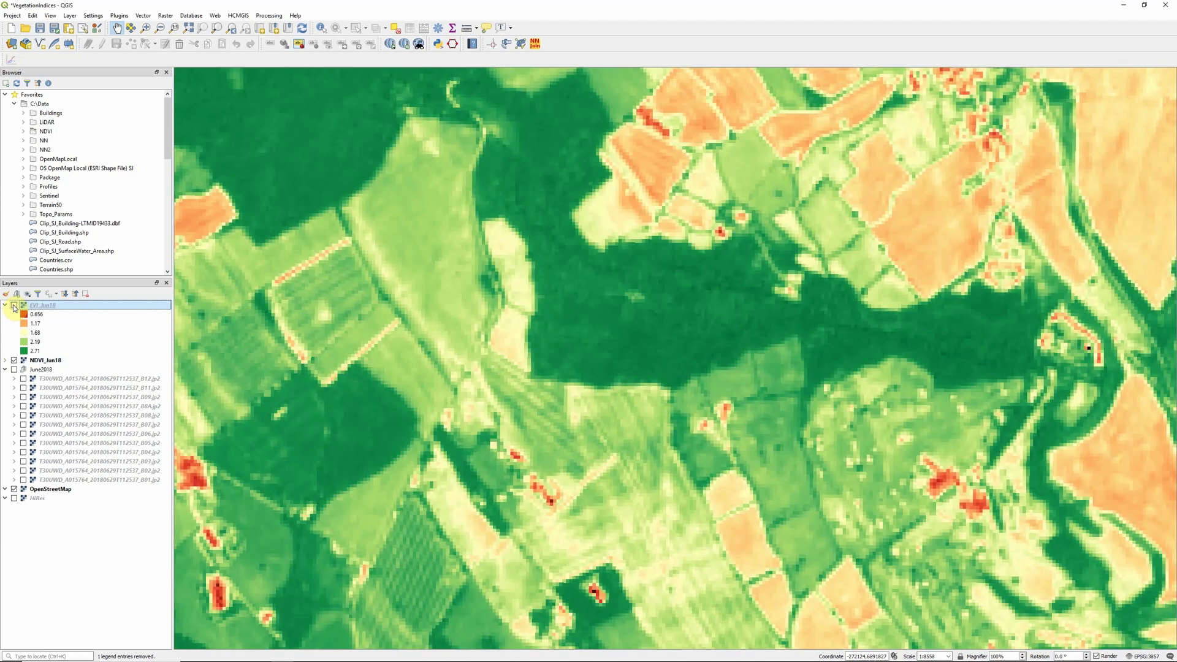
pyautogui.click(14, 306)
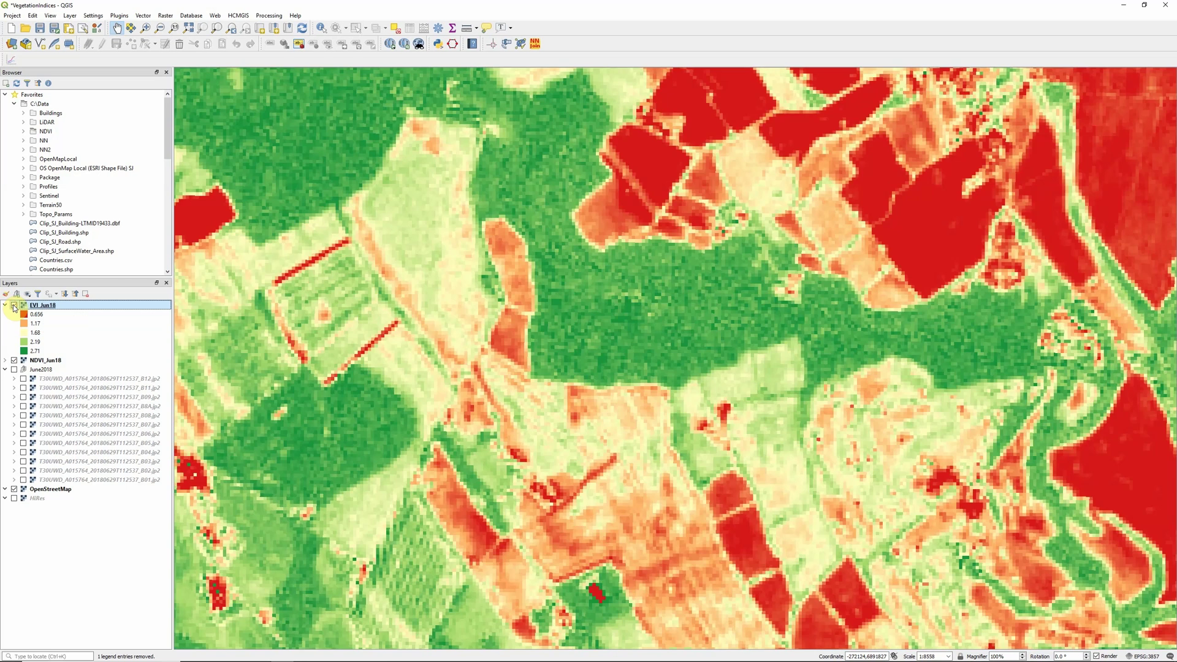
pyautogui.click(14, 306)
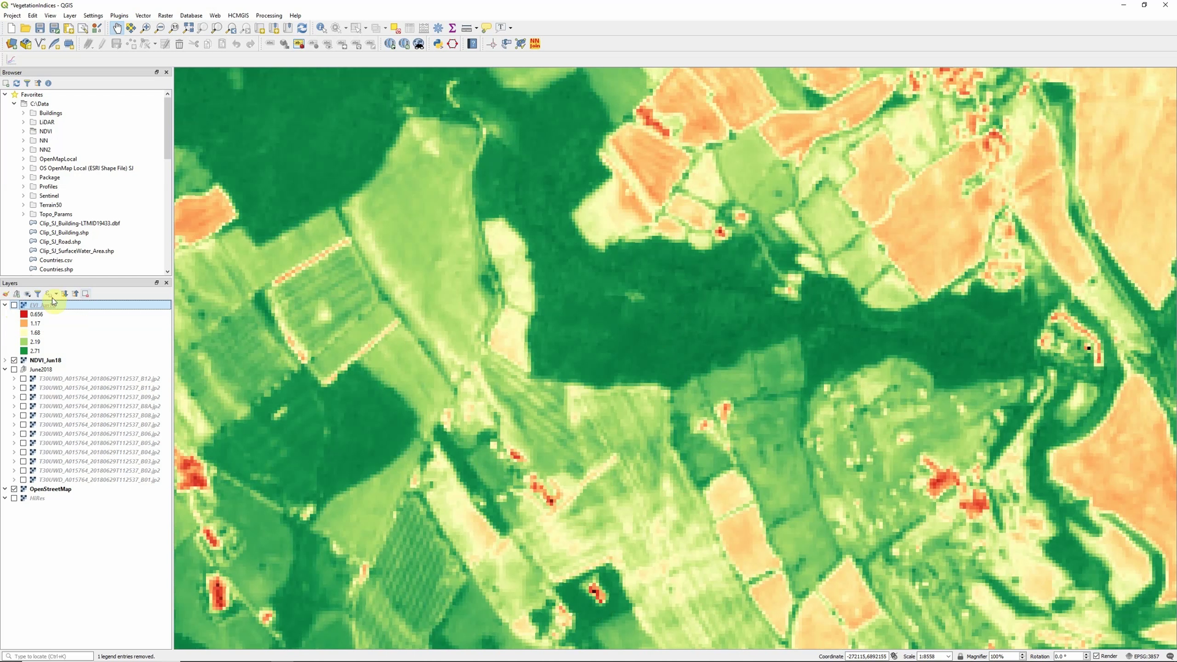
pyautogui.click(14, 306)
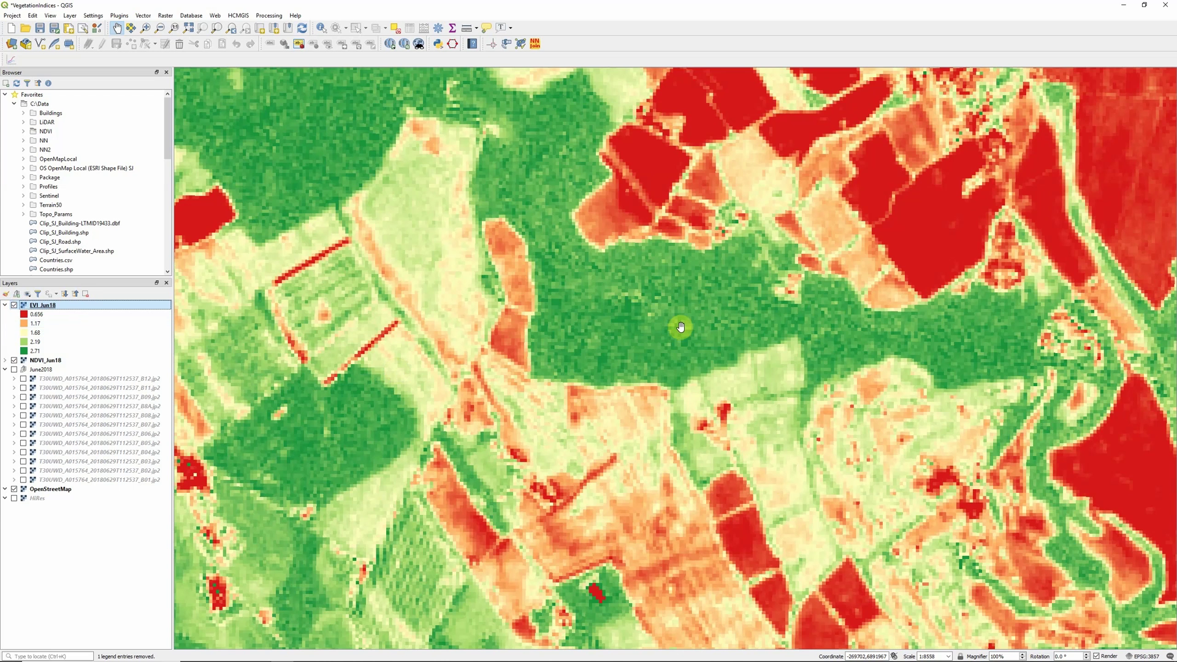